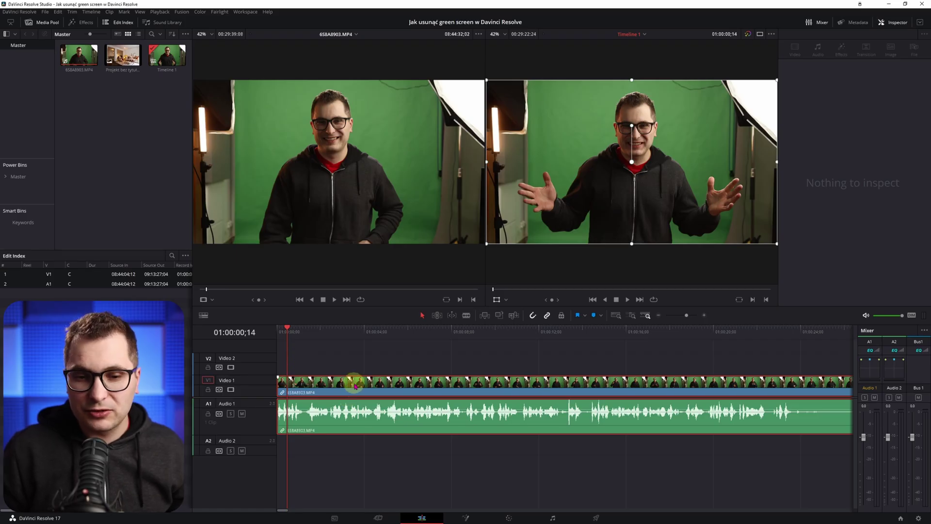
Step: Move the presenter clip to V2, place the living-room photo on V1, and stretch it to the clip's length
{"action": "left_click_drag", "start_coordinate": [355, 385], "coordinate": [356, 363]}
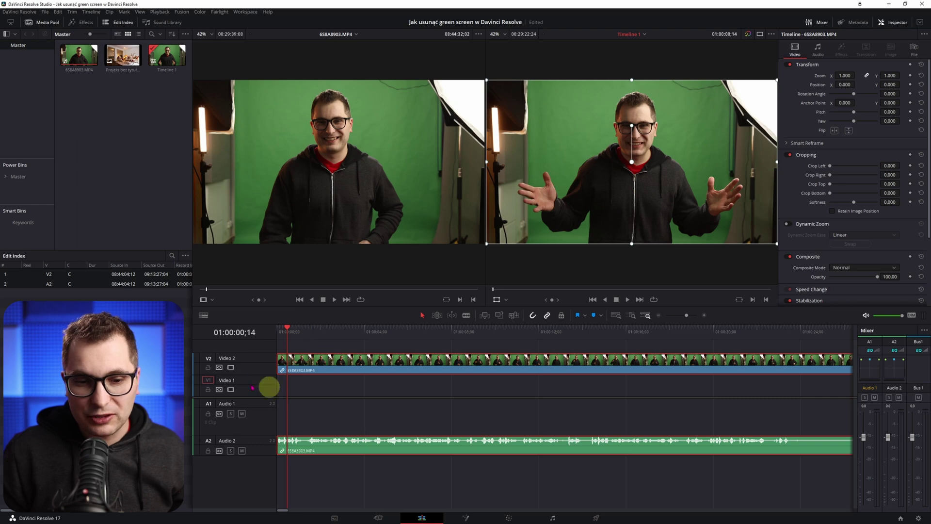
{"action": "left_click_drag", "start_coordinate": [122, 55], "coordinate": [287, 386]}
{"action": "left_click_drag", "start_coordinate": [384, 382], "coordinate": [637, 383]}
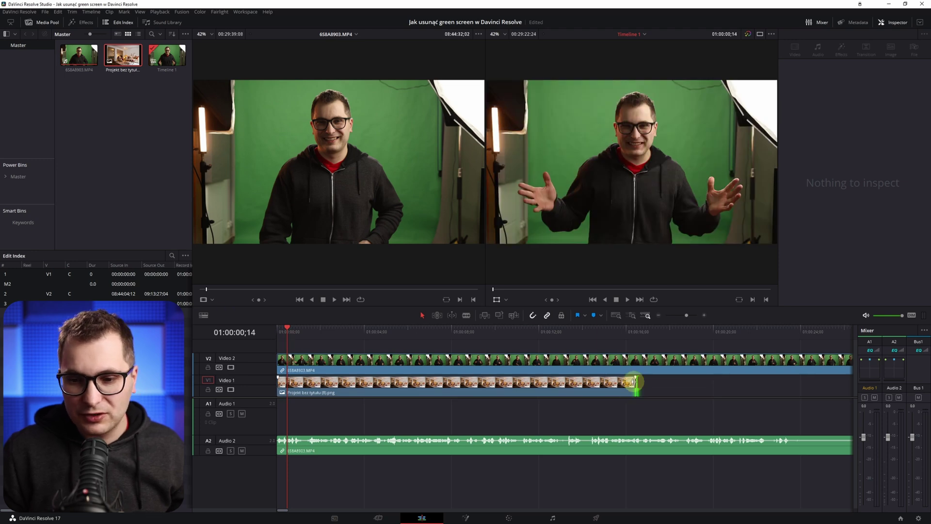
{"action": "left_click_drag", "start_coordinate": [637, 383], "coordinate": [786, 383]}
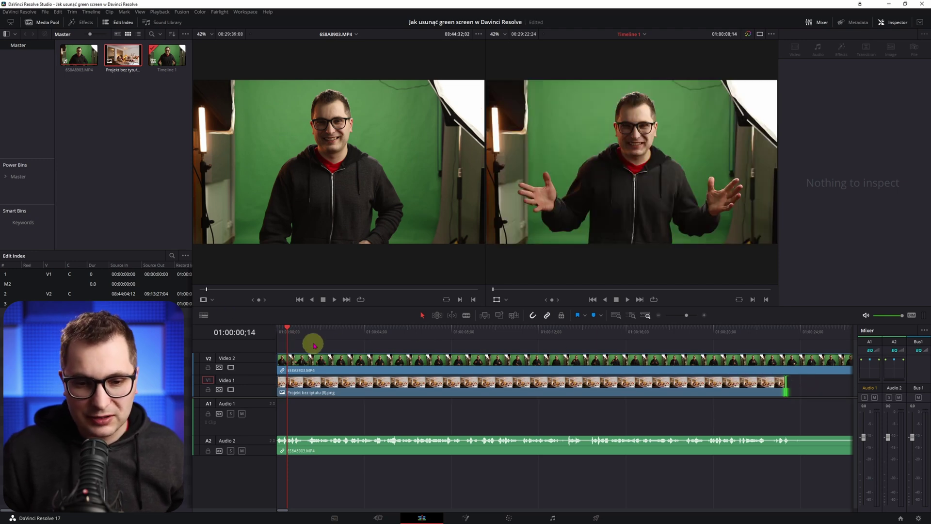
{"action": "left_click", "coordinate": [278, 331]}
Step: Search the effects for '3d' and drop 3D Keyer onto the presenter clip on V2
{"action": "left_click", "coordinate": [81, 23]}
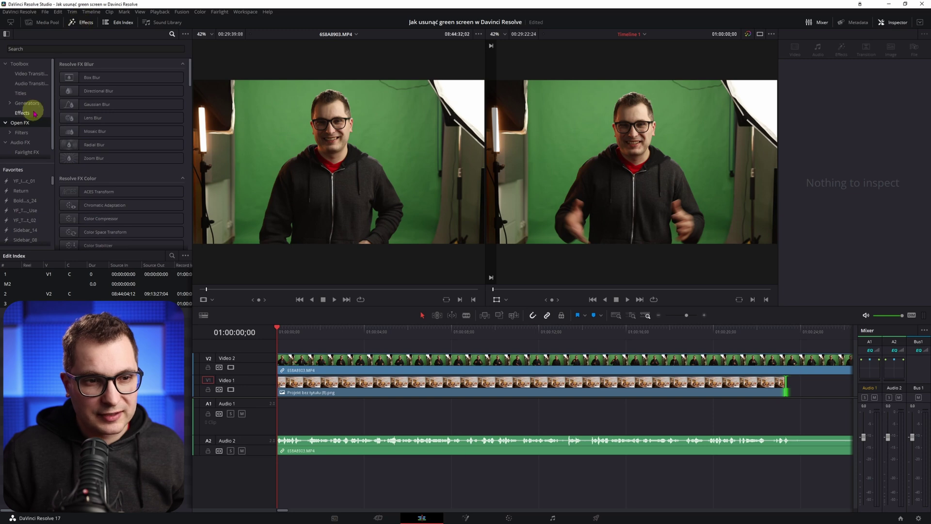
{"action": "left_click", "coordinate": [16, 127]}
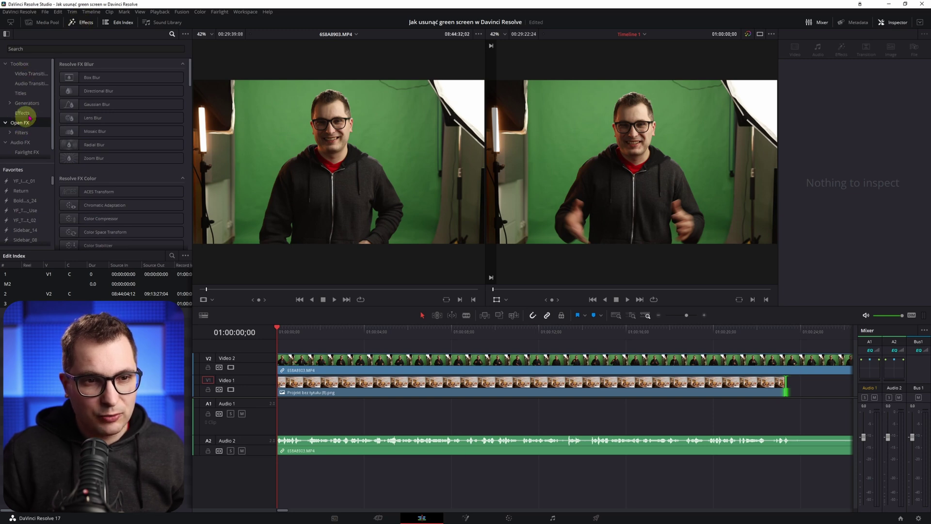
{"action": "type", "text": "3d"}
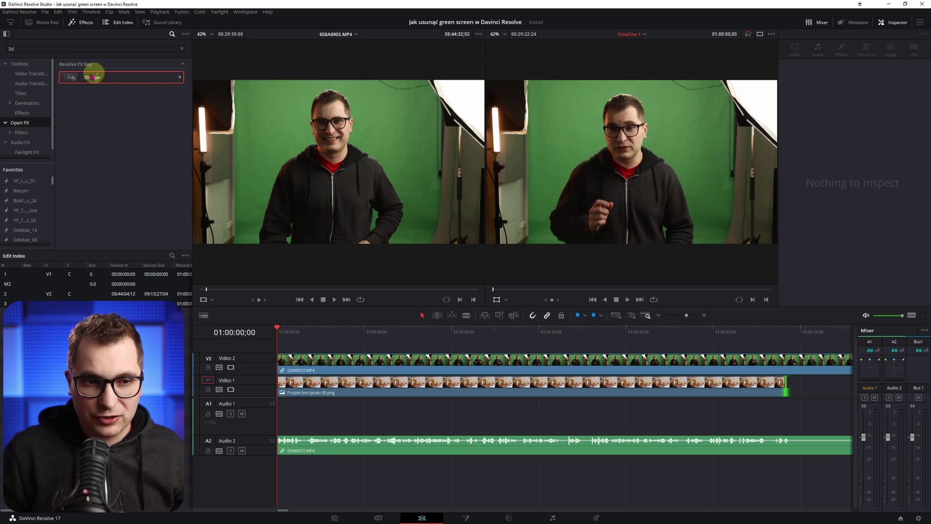
{"action": "mouse_move", "coordinate": [84, 79]}
{"action": "left_mouse_down"}
{"action": "mouse_move", "coordinate": [148, 106]}
{"action": "mouse_move", "coordinate": [313, 364]}
{"action": "left_mouse_up"}
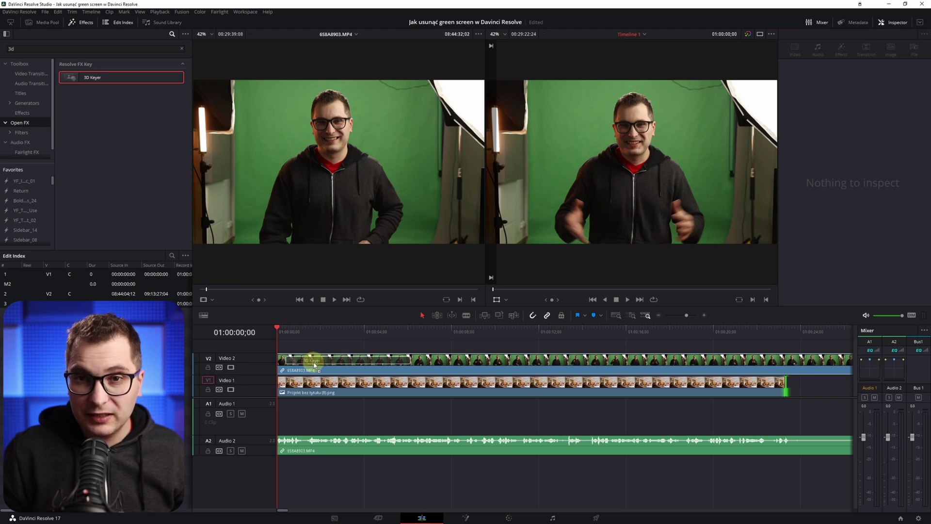
{"action": "left_click_drag", "start_coordinate": [314, 363], "coordinate": [315, 367]}
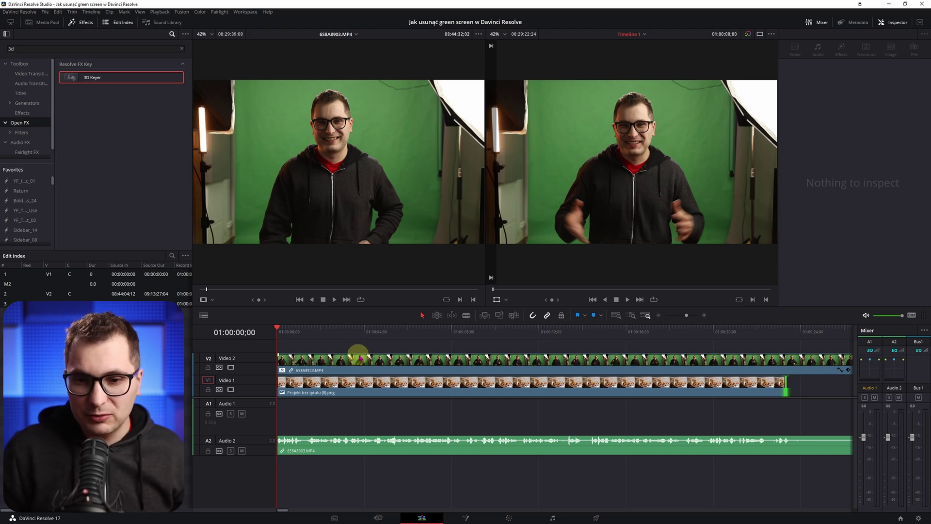
{"action": "left_click", "coordinate": [437, 358]}
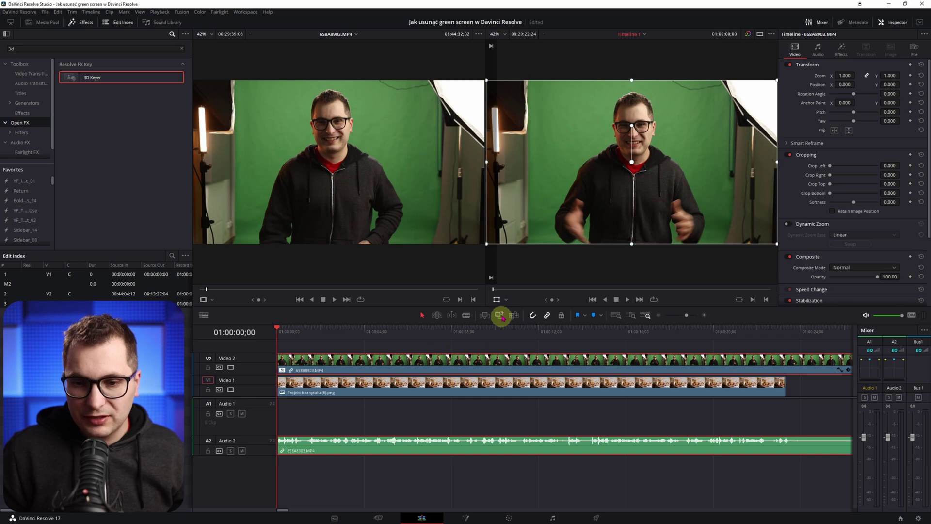
Step: Set the viewer overlay to Open FX Overlay, show the 3D Keyer controls, and use single viewer mode
{"action": "left_click", "coordinate": [507, 301]}
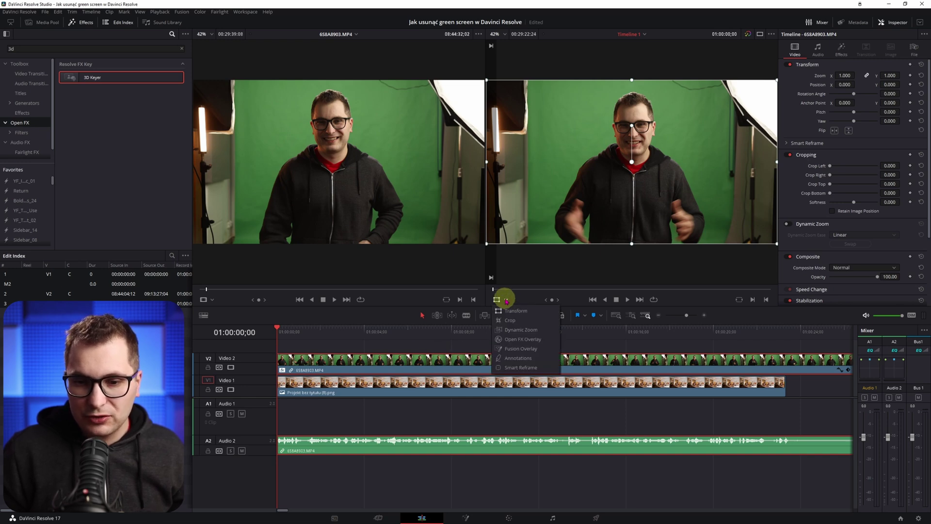
{"action": "left_click", "coordinate": [524, 339]}
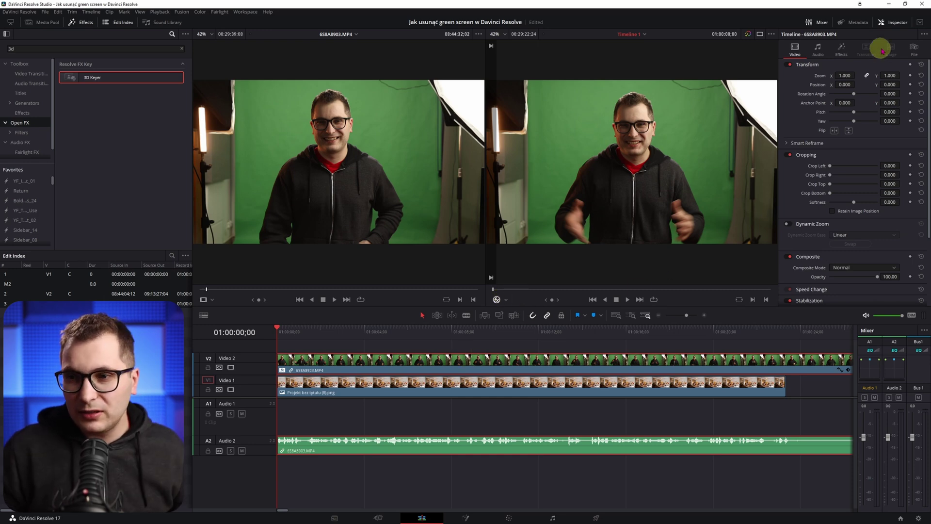
{"action": "left_click", "coordinate": [842, 51]}
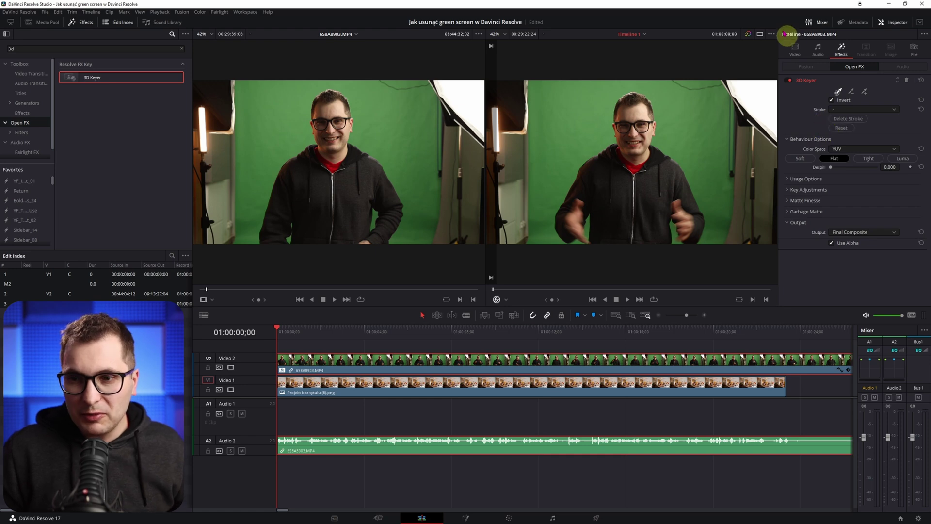
{"action": "left_click", "coordinate": [760, 34]}
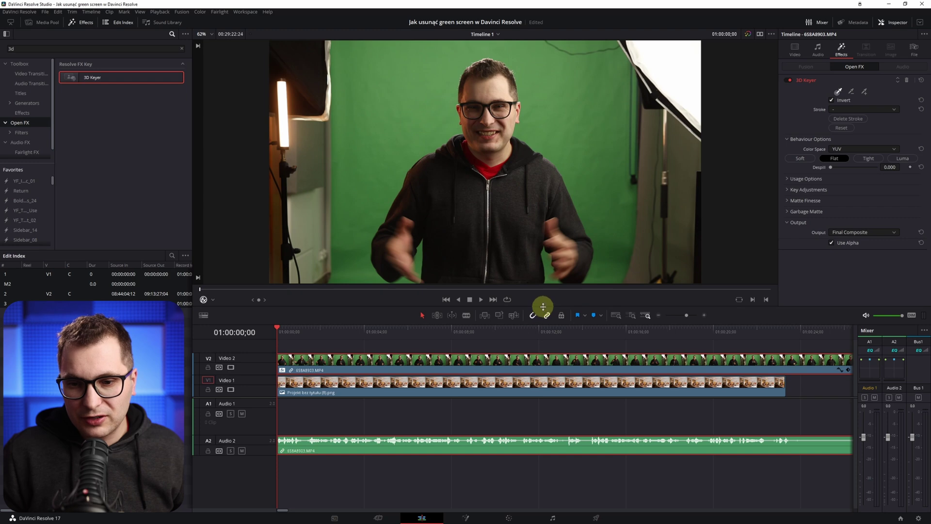
Step: Enlarge the viewer and draw 3D Keyer strokes across the green backdrop to key it out
{"action": "left_click_drag", "start_coordinate": [543, 306], "coordinate": [544, 370]}
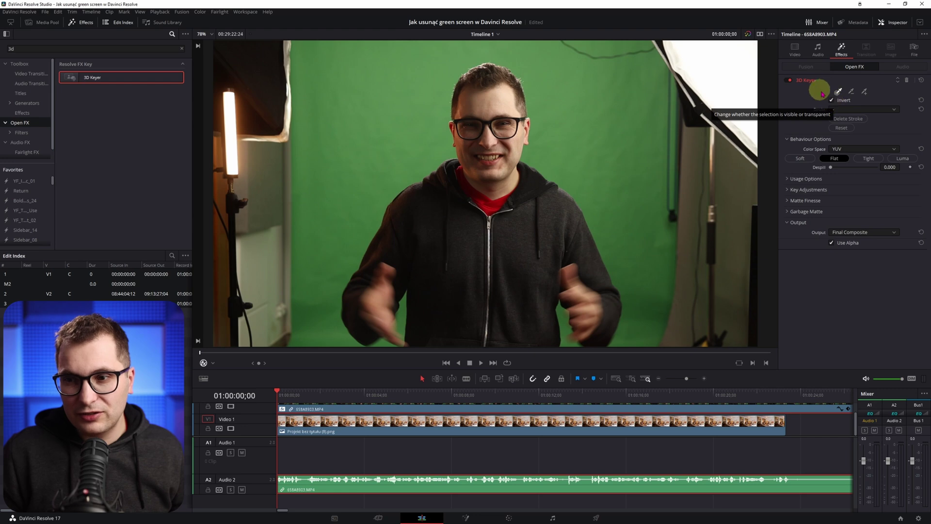
{"action": "left_click_drag", "start_coordinate": [589, 111], "coordinate": [615, 175]}
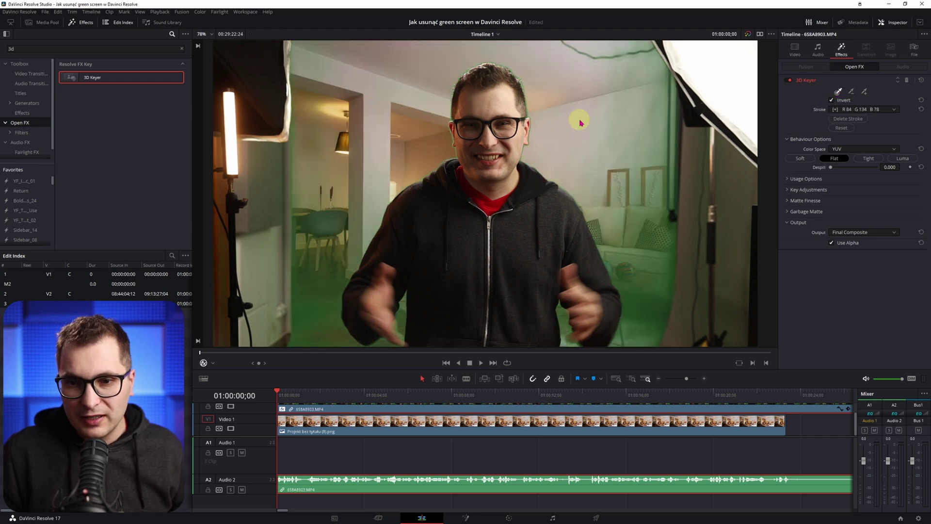
{"action": "left_click_drag", "start_coordinate": [579, 92], "coordinate": [638, 197]}
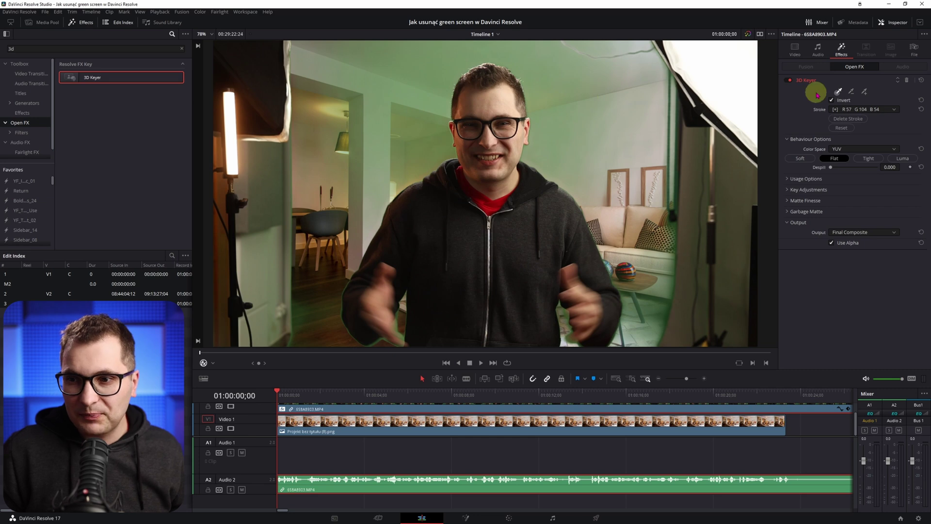
Step: Add keyer strokes over leftover green on the right side and up toward the top
{"action": "left_click", "coordinate": [865, 93]}
{"action": "mouse_move", "coordinate": [558, 83]}
{"action": "left_mouse_down"}
{"action": "mouse_move", "coordinate": [618, 177]}
{"action": "mouse_move", "coordinate": [646, 281]}
{"action": "left_mouse_up"}
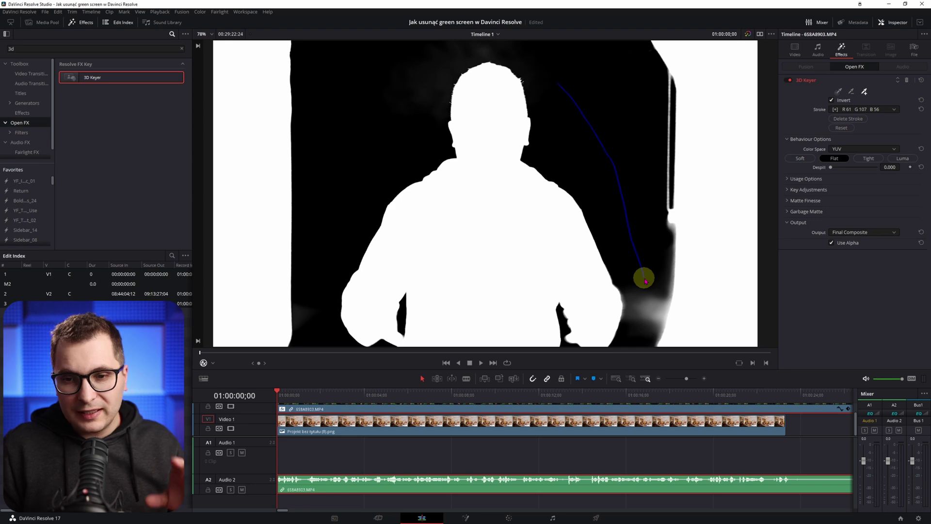
{"action": "left_click_drag", "start_coordinate": [646, 281], "coordinate": [652, 304]}
{"action": "mouse_move", "coordinate": [655, 265]}
{"action": "left_mouse_down"}
{"action": "mouse_move", "coordinate": [426, 52]}
{"action": "mouse_move", "coordinate": [385, 97]}
{"action": "mouse_move", "coordinate": [349, 209]}
{"action": "left_mouse_up"}
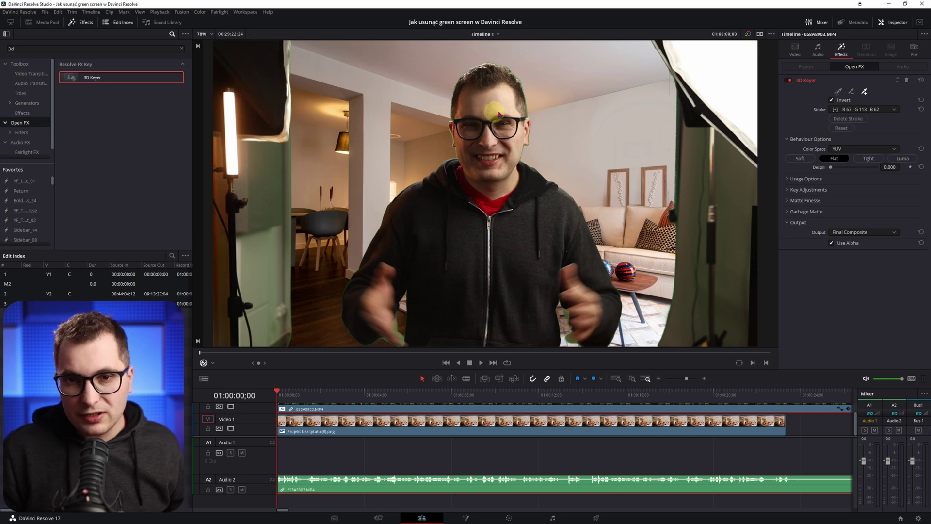
Step: Subtract colours near the top right, then add strokes over remaining green down the left side
{"action": "left_click", "coordinate": [852, 92]}
{"action": "mouse_move", "coordinate": [597, 86]}
{"action": "left_mouse_down"}
{"action": "mouse_move", "coordinate": [614, 109]}
{"action": "mouse_move", "coordinate": [596, 129]}
{"action": "left_mouse_up"}
{"action": "left_click_drag", "start_coordinate": [620, 159], "coordinate": [630, 153]}
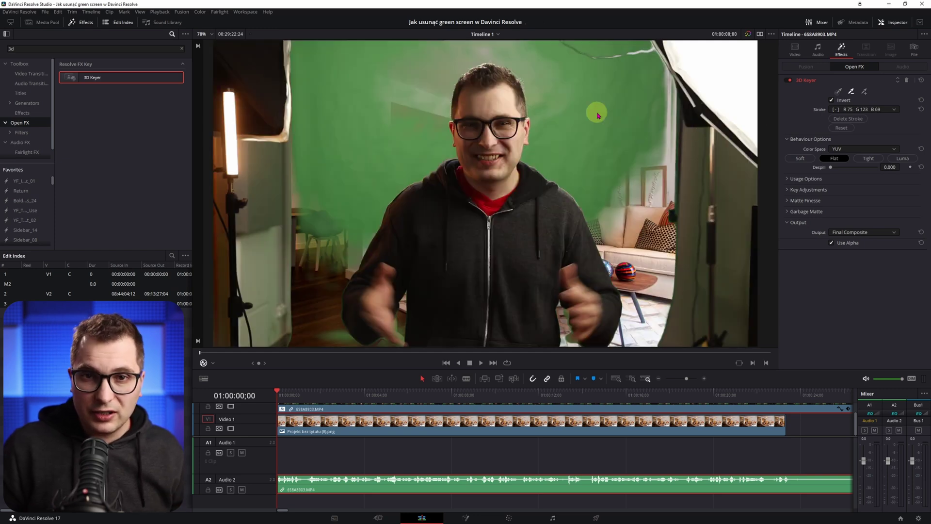
{"action": "left_click", "coordinate": [866, 92]}
{"action": "mouse_move", "coordinate": [603, 162]}
{"action": "left_mouse_down"}
{"action": "mouse_move", "coordinate": [615, 93]}
{"action": "mouse_move", "coordinate": [402, 146]}
{"action": "left_mouse_up"}
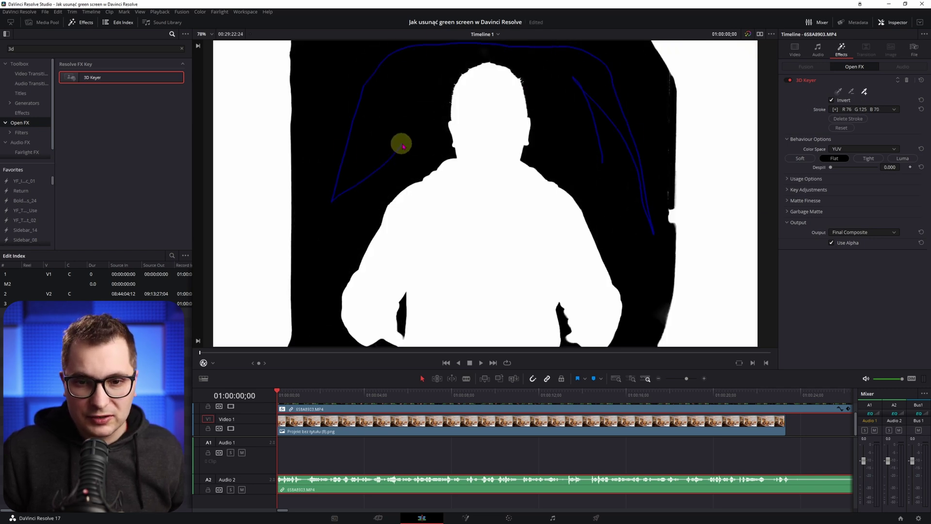
{"action": "left_click_drag", "start_coordinate": [402, 146], "coordinate": [375, 301]}
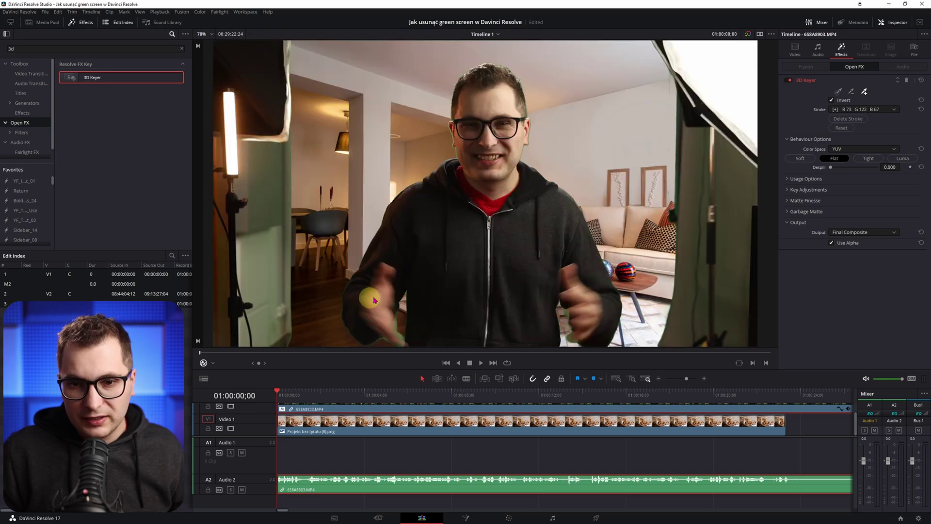
{"action": "scroll", "coordinate": [494, 196], "scroll_direction": "up", "scroll_amount": 3}
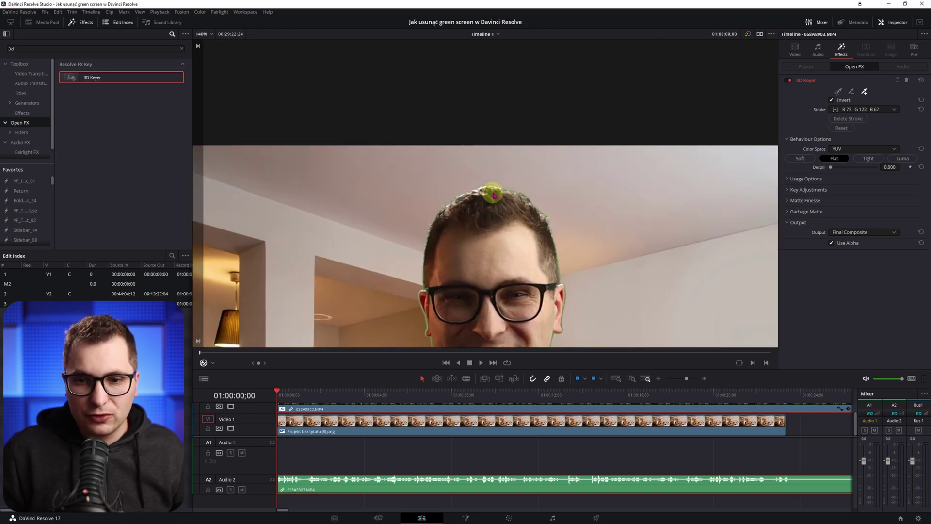
Step: Zoom into the hair, raise 3D Keyer Despill to 1.000, inspect the hairline, then fit the frame
{"action": "scroll", "coordinate": [494, 196], "scroll_direction": "up", "scroll_amount": 3}
{"action": "scroll", "coordinate": [387, 158], "scroll_direction": "up", "scroll_amount": 2}
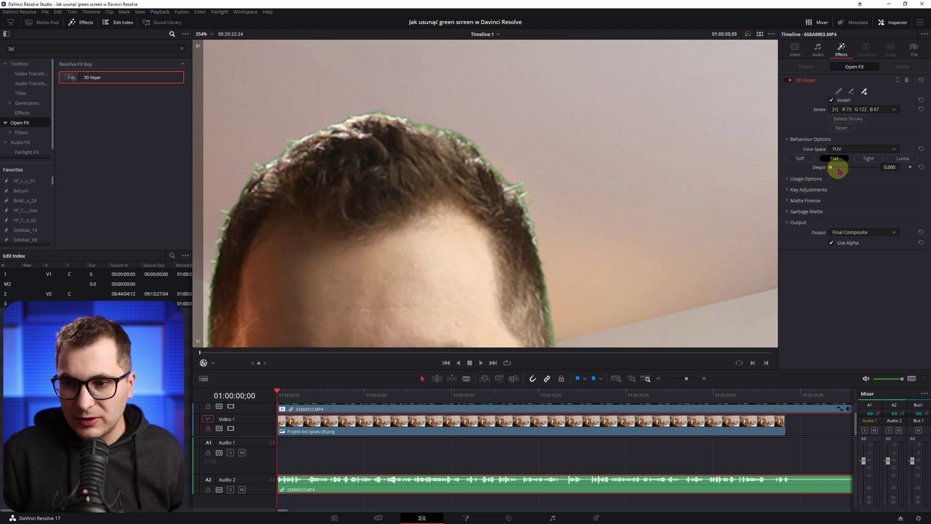
{"action": "left_click_drag", "start_coordinate": [833, 168], "coordinate": [892, 165]}
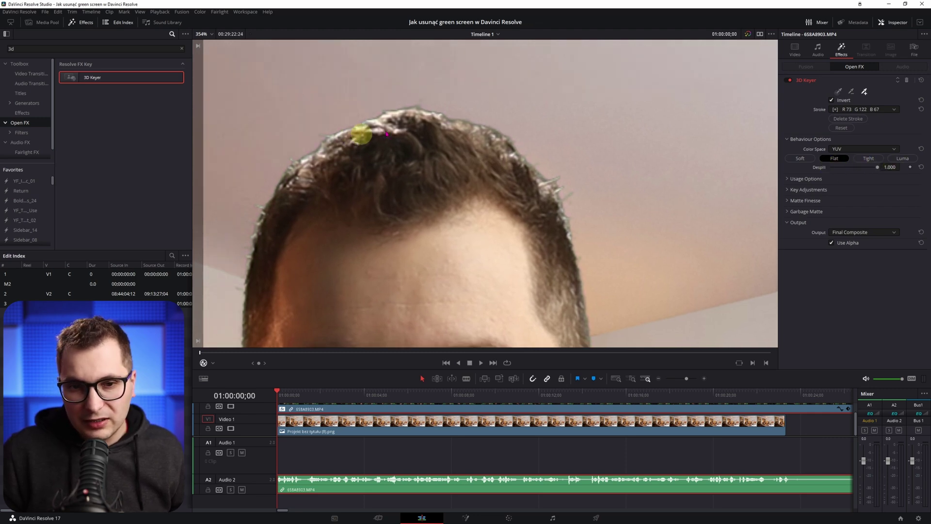
{"action": "left_click_drag", "start_coordinate": [491, 174], "coordinate": [391, 239]}
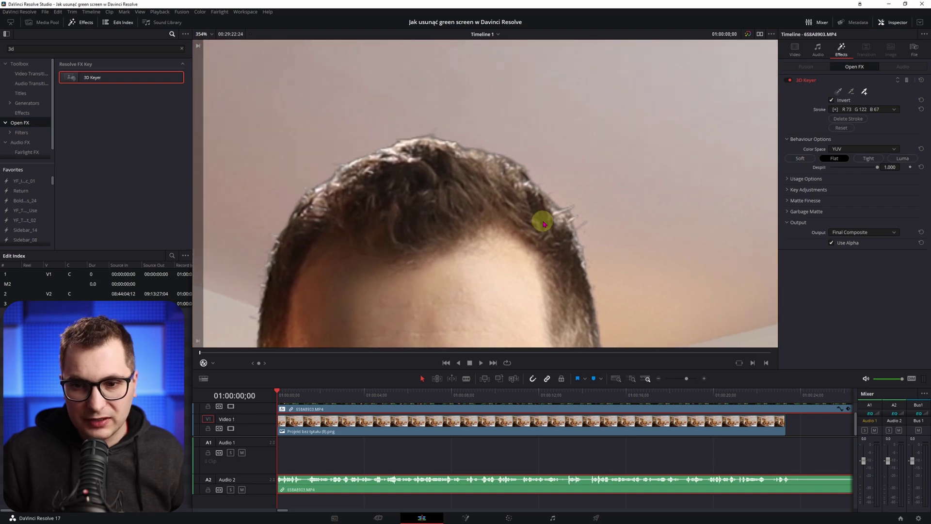
{"action": "left_click_drag", "start_coordinate": [543, 219], "coordinate": [436, 176]}
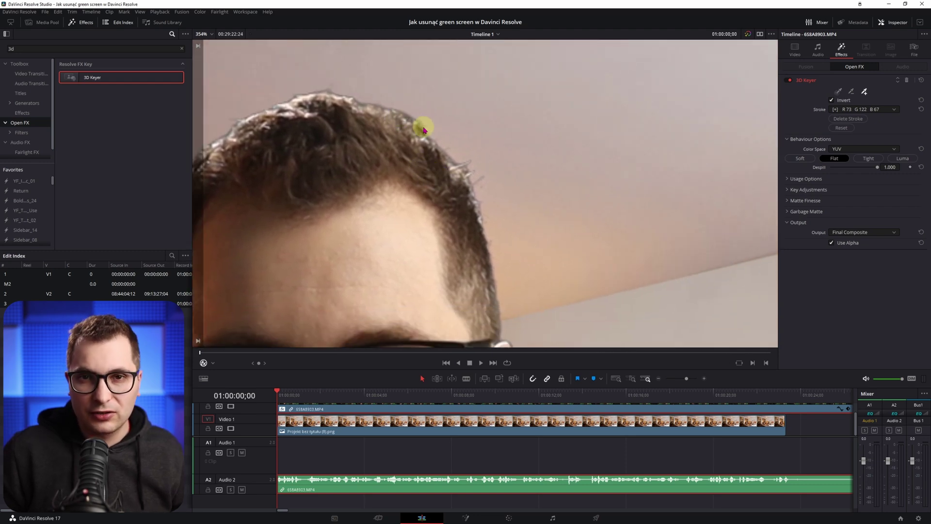
{"action": "key", "text": "shift+z"}
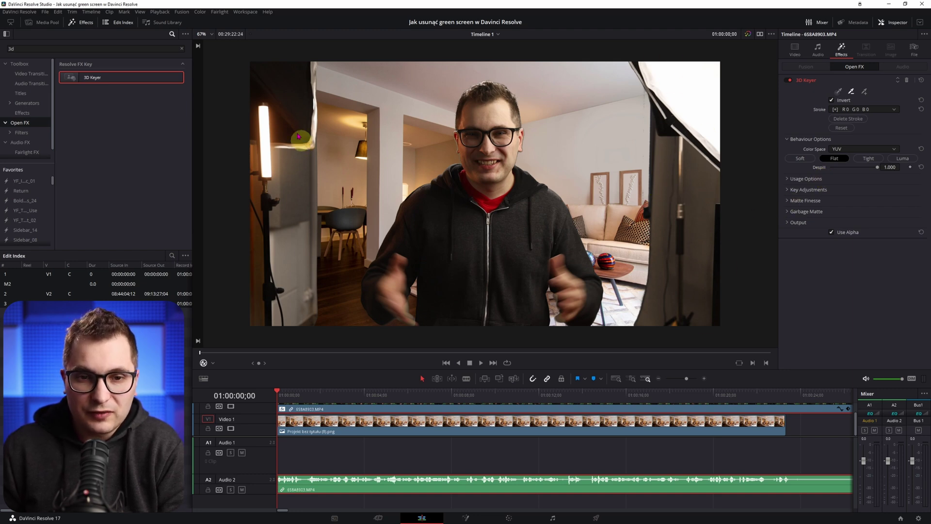
Step: Add a Rectangle garbage matte sized around the presenter (width 0.608, height 1.105), toggling invert to compare
{"action": "left_click", "coordinate": [790, 213]}
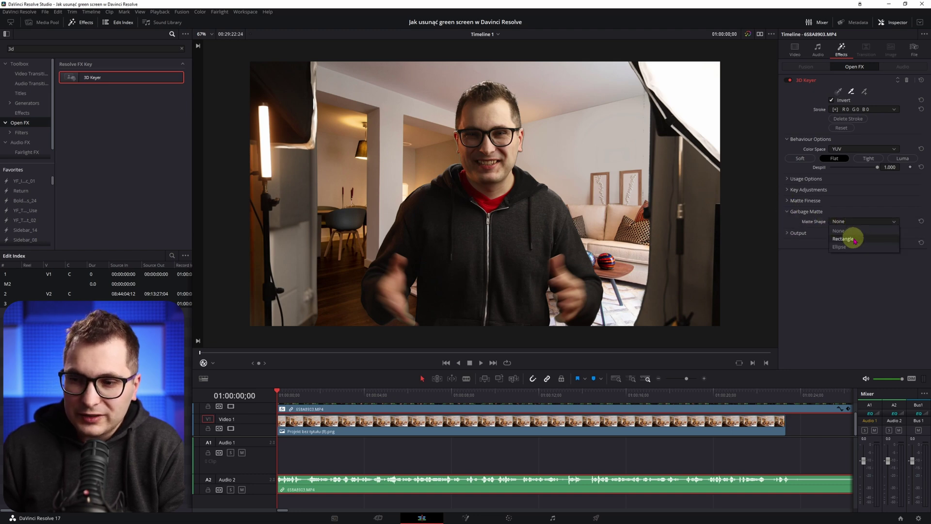
{"action": "left_click", "coordinate": [855, 240]}
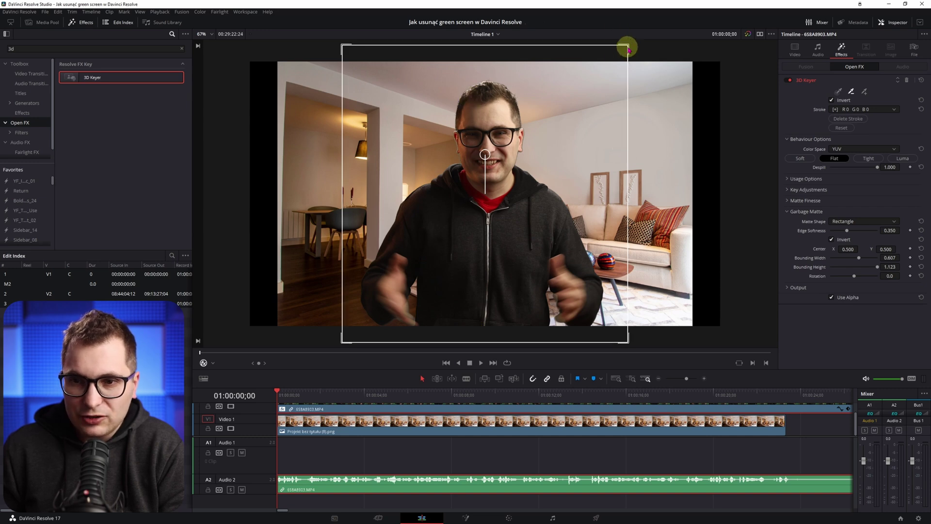
{"action": "left_click_drag", "start_coordinate": [629, 50], "coordinate": [629, 50]}
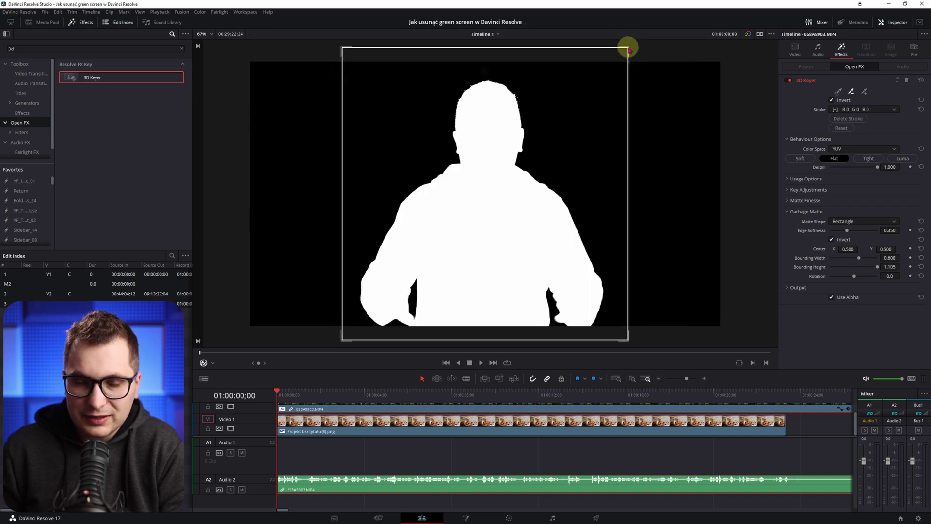
{"action": "left_click_drag", "start_coordinate": [629, 51], "coordinate": [630, 51]}
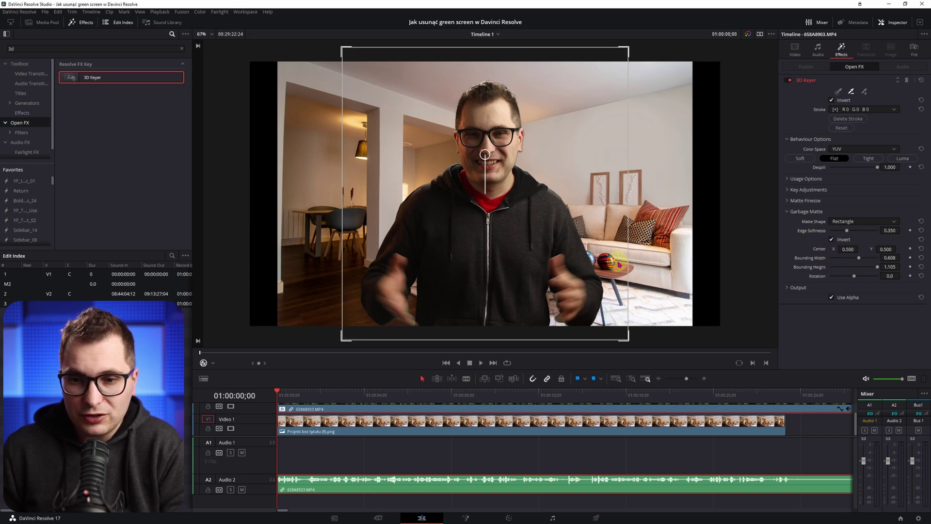
{"action": "left_click", "coordinate": [833, 240]}
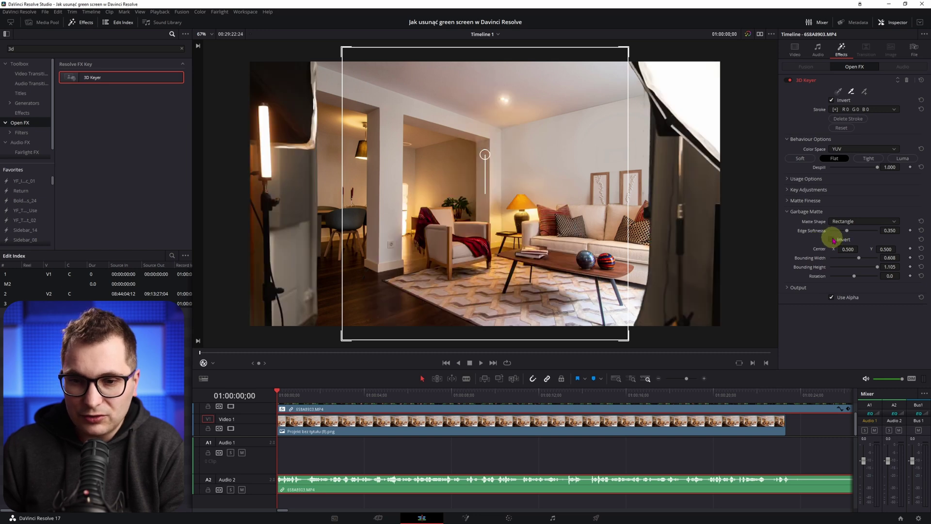
Step: Re-invert the garbage matte, expand Matte Finesse, zoom into the hair, and set Pre Filter to 0.256
{"action": "left_click", "coordinate": [832, 240]}
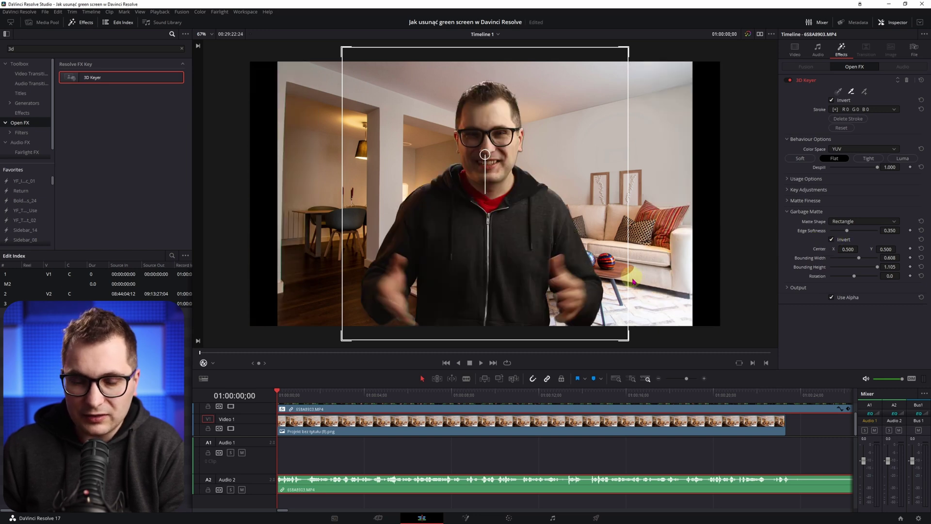
{"action": "left_click", "coordinate": [789, 201]}
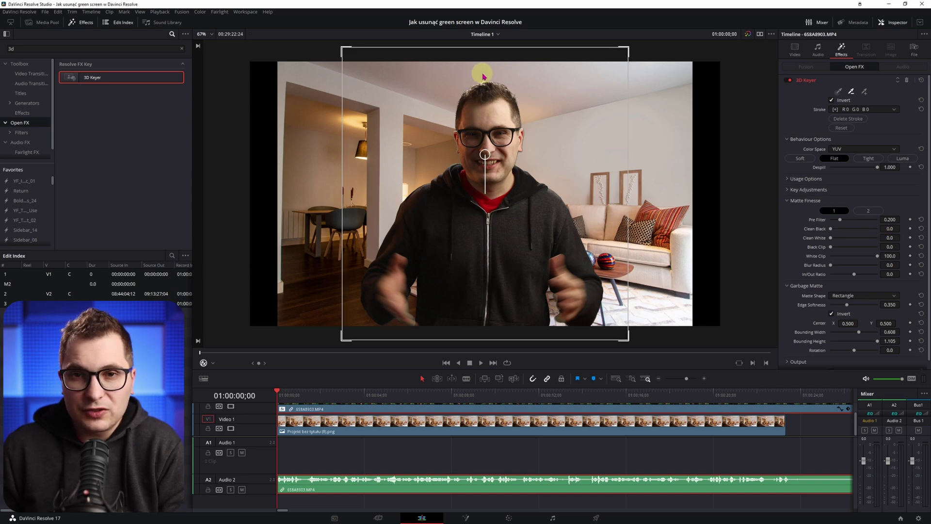
{"action": "scroll", "coordinate": [483, 76], "scroll_direction": "up", "scroll_amount": 5}
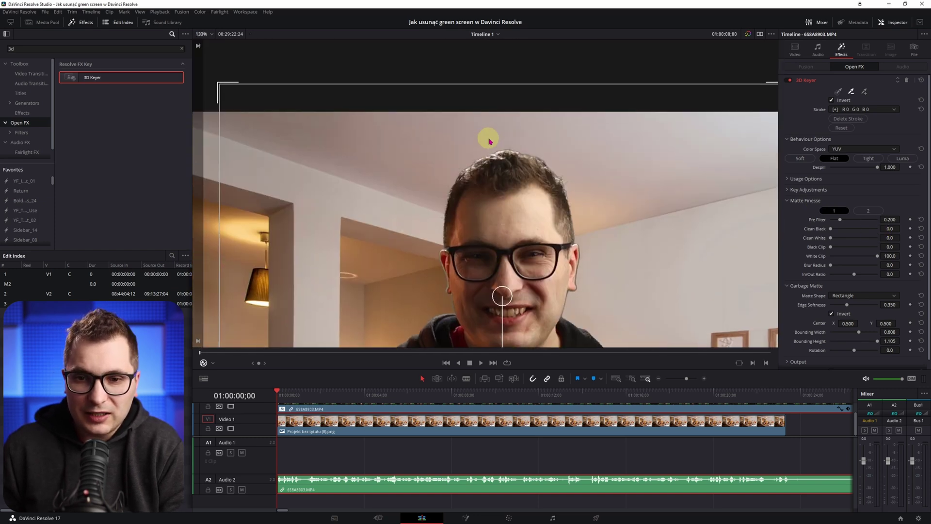
{"action": "scroll", "coordinate": [490, 141], "scroll_direction": "up", "scroll_amount": 2}
{"action": "scroll", "coordinate": [500, 145], "scroll_direction": "up", "scroll_amount": 2}
{"action": "scroll", "coordinate": [507, 165], "scroll_direction": "up", "scroll_amount": 1}
{"action": "scroll", "coordinate": [497, 167], "scroll_direction": "up", "scroll_amount": 2}
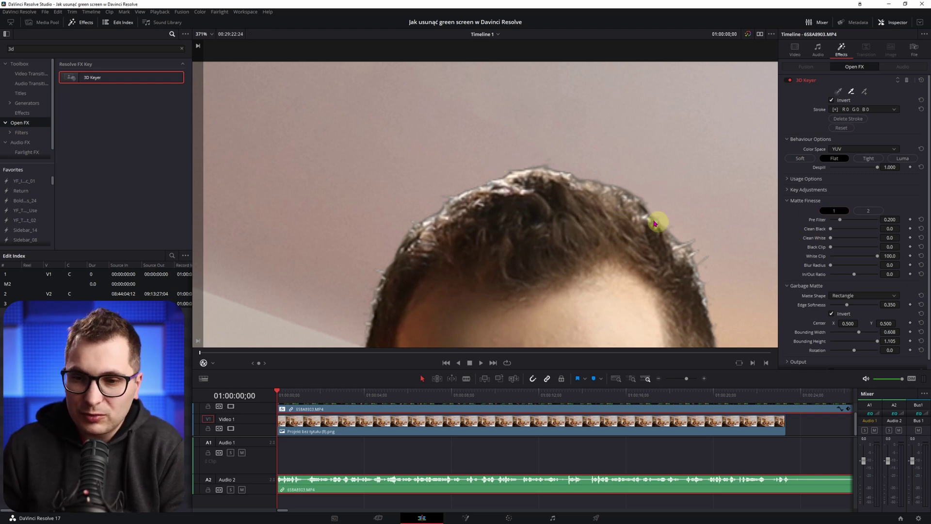
{"action": "mouse_move", "coordinate": [841, 221]}
{"action": "left_mouse_down"}
{"action": "mouse_move", "coordinate": [827, 223]}
{"action": "mouse_move", "coordinate": [885, 221]}
{"action": "mouse_move", "coordinate": [840, 220]}
{"action": "left_mouse_up"}
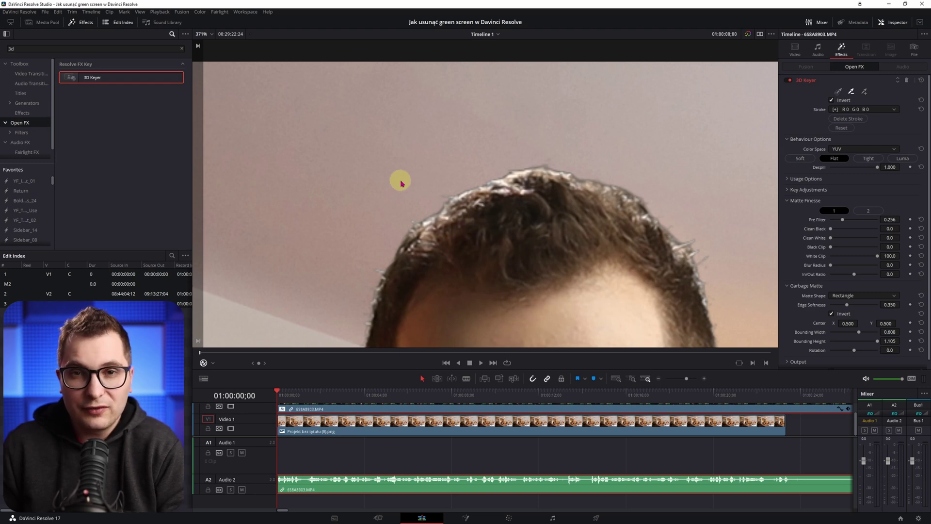
{"action": "scroll", "coordinate": [427, 229], "scroll_direction": "down", "scroll_amount": 3}
Step: Zoom in on the hair edge and set Clean Black to 13.9 and Black Clip to 99.2
{"action": "scroll", "coordinate": [483, 221], "scroll_direction": "down", "scroll_amount": 1}
{"action": "scroll", "coordinate": [482, 221], "scroll_direction": "down", "scroll_amount": 8}
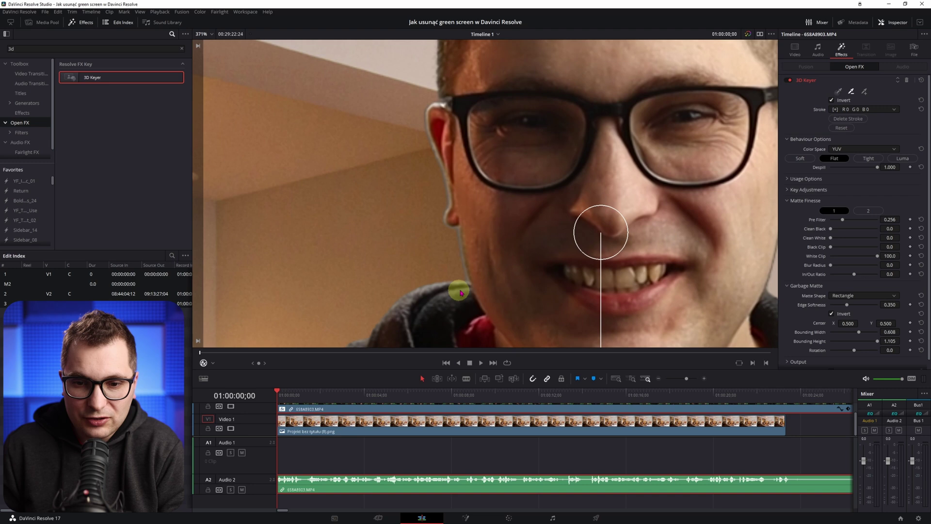
{"action": "scroll", "coordinate": [364, 224], "scroll_direction": "up", "scroll_amount": 2}
{"action": "scroll", "coordinate": [354, 187], "scroll_direction": "right", "scroll_amount": 5}
{"action": "scroll", "coordinate": [449, 137], "scroll_direction": "up", "scroll_amount": 4}
{"action": "scroll", "coordinate": [348, 115], "scroll_direction": "up", "scroll_amount": 3}
{"action": "scroll", "coordinate": [401, 191], "scroll_direction": "up", "scroll_amount": 3}
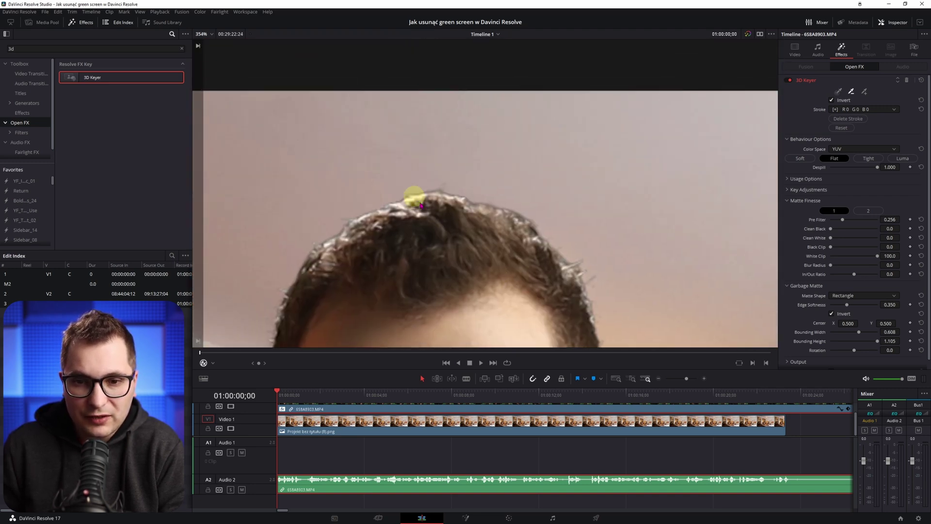
{"action": "scroll", "coordinate": [536, 188], "scroll_direction": "up", "scroll_amount": 1}
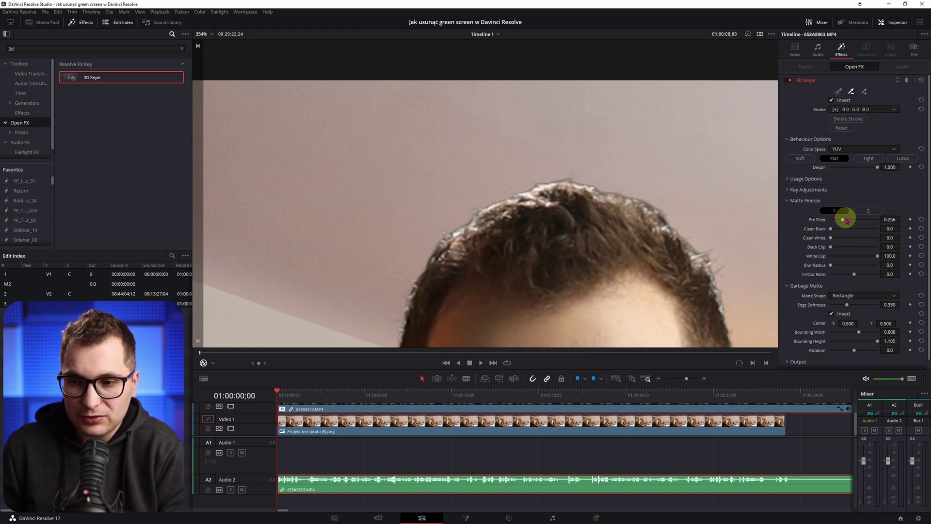
{"action": "scroll", "coordinate": [655, 234], "scroll_direction": "down", "scroll_amount": 2}
{"action": "scroll", "coordinate": [655, 235], "scroll_direction": "up", "scroll_amount": 2}
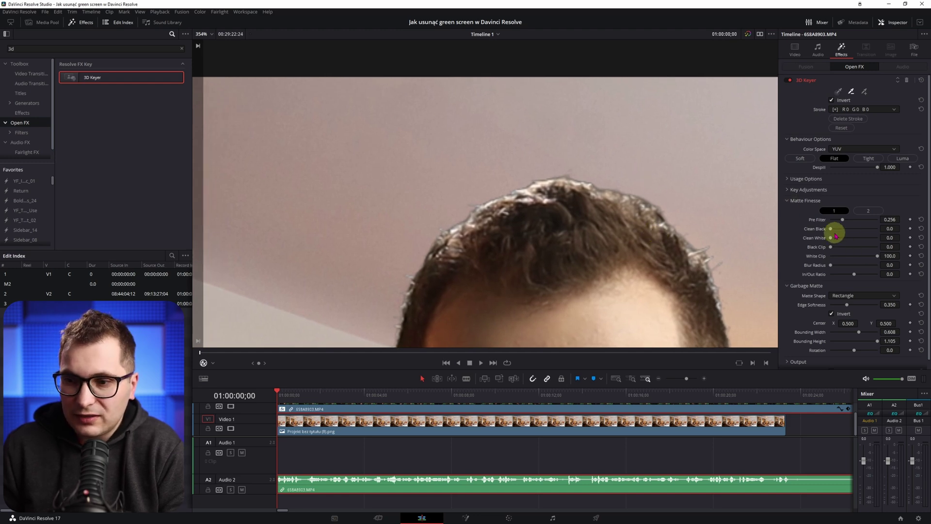
{"action": "left_click_drag", "start_coordinate": [836, 231], "coordinate": [838, 233]}
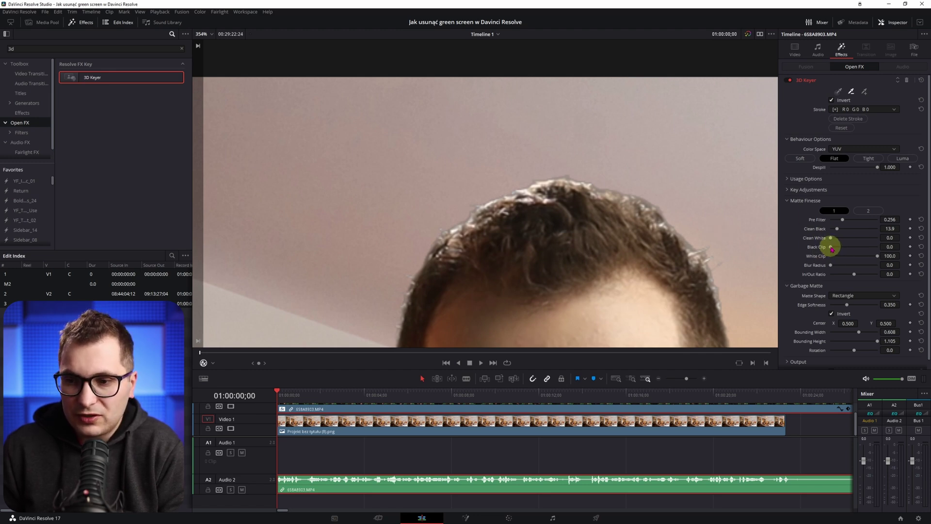
{"action": "left_click_drag", "start_coordinate": [832, 248], "coordinate": [885, 251]}
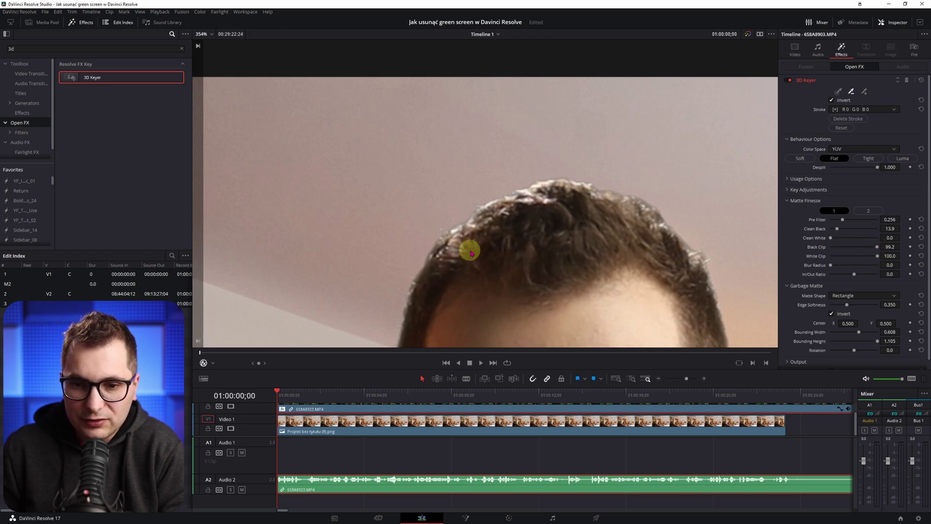
{"action": "scroll", "coordinate": [660, 235], "scroll_direction": "down", "scroll_amount": 1}
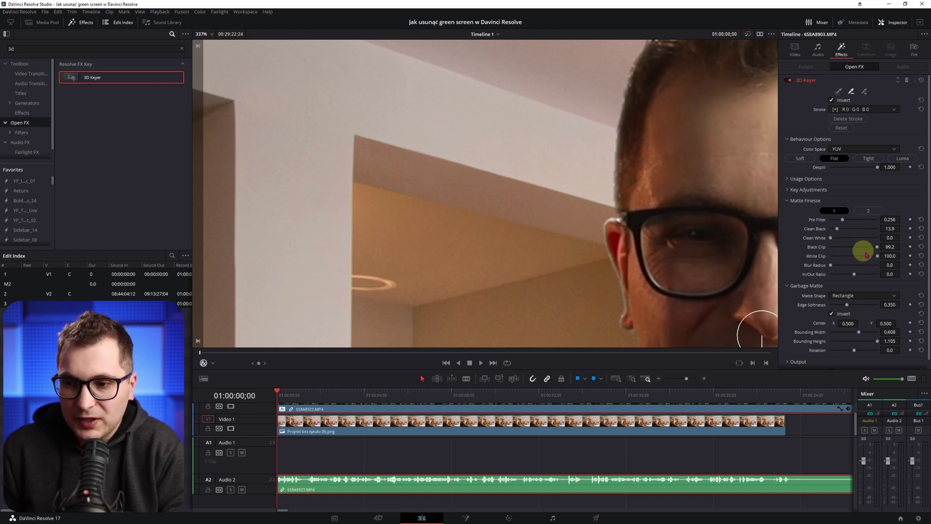
Step: Lower Black Clip to 71.3, set In/Out Ratio to -11.6, and check the mouth and chin
{"action": "left_click_drag", "start_coordinate": [855, 248], "coordinate": [819, 249]}
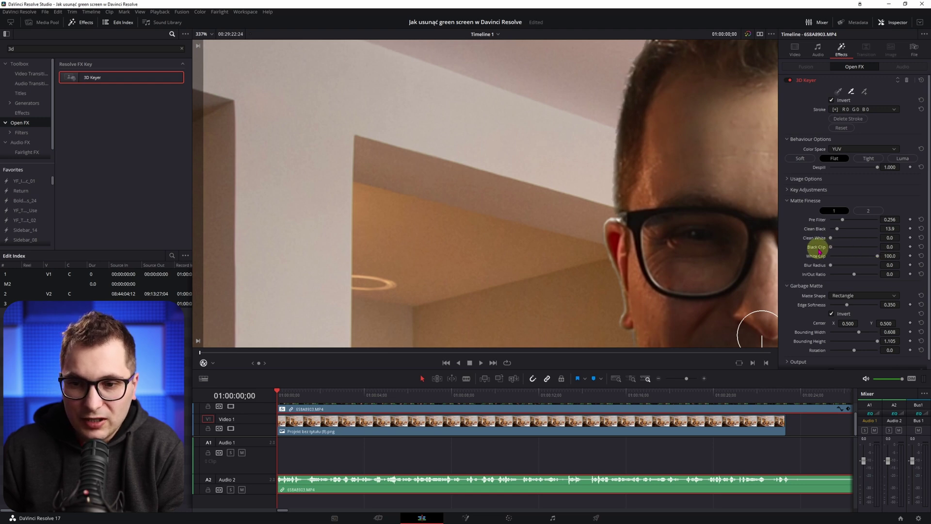
{"action": "left_click_drag", "start_coordinate": [870, 252], "coordinate": [837, 250]}
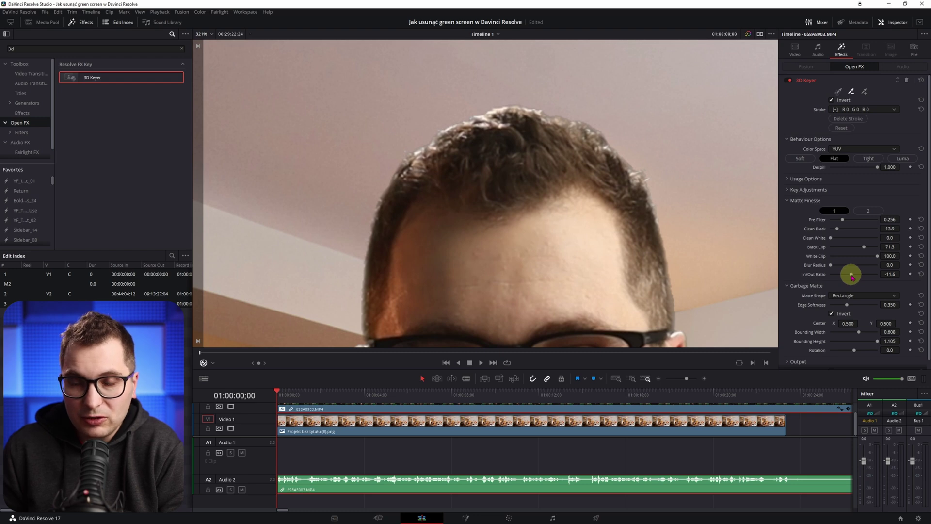
{"action": "left_click_drag", "start_coordinate": [853, 277], "coordinate": [849, 277]}
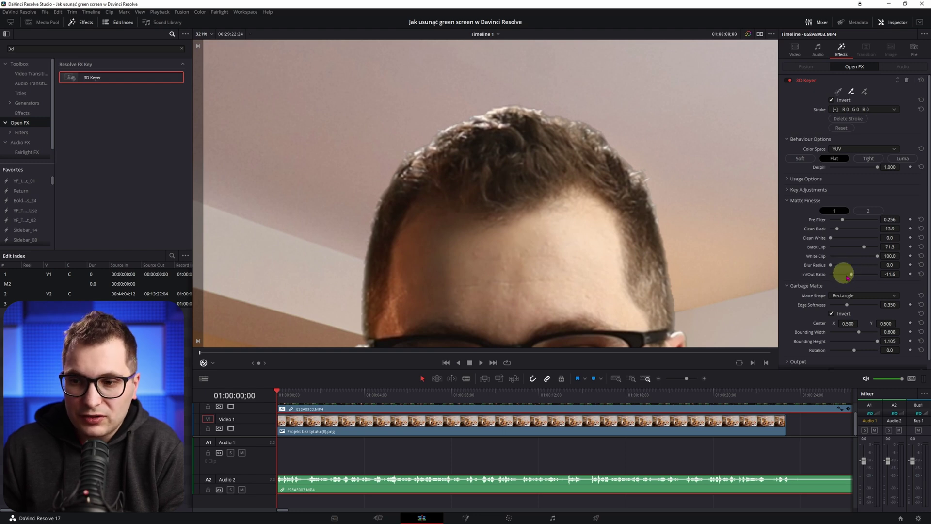
{"action": "scroll", "coordinate": [549, 228], "scroll_direction": "down", "scroll_amount": 1}
{"action": "mouse_move", "coordinate": [549, 228]}
{"action": "left_mouse_down"}
{"action": "mouse_move", "coordinate": [568, 286]}
{"action": "mouse_move", "coordinate": [524, 303]}
{"action": "left_mouse_up"}
{"action": "scroll", "coordinate": [569, 286], "scroll_direction": "up", "scroll_amount": 1}
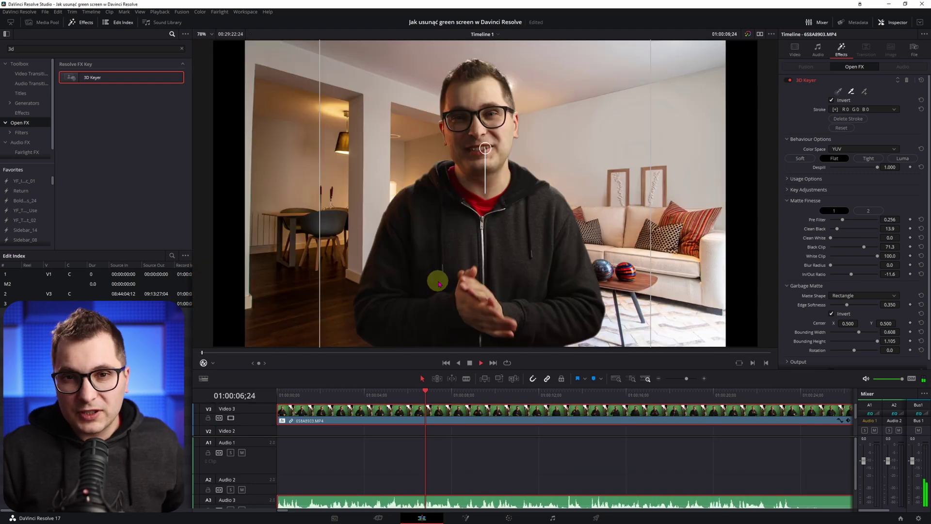
Step: Play the keyed presenter over the living-room photo, then bring up the 3D Keyer output options
{"action": "key", "text": "space"}
{"action": "key", "text": "space"}
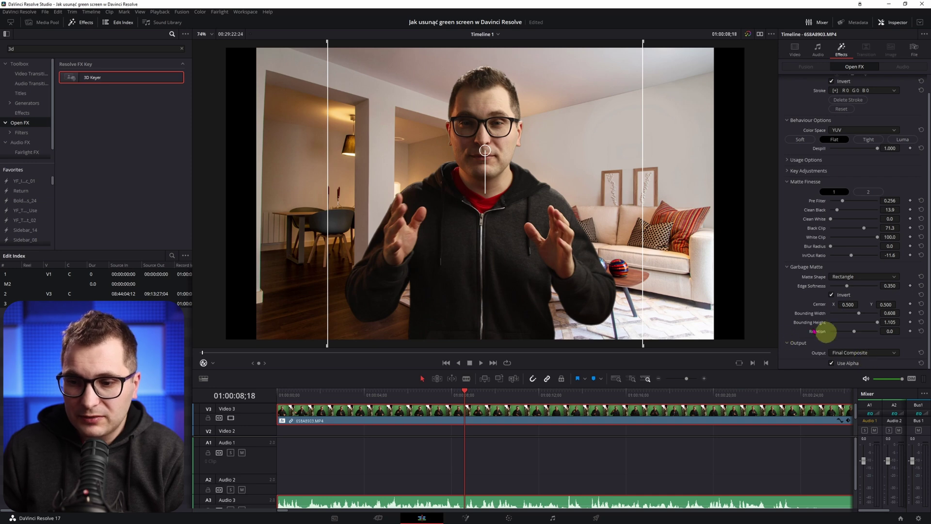
{"action": "left_click", "coordinate": [869, 353]}
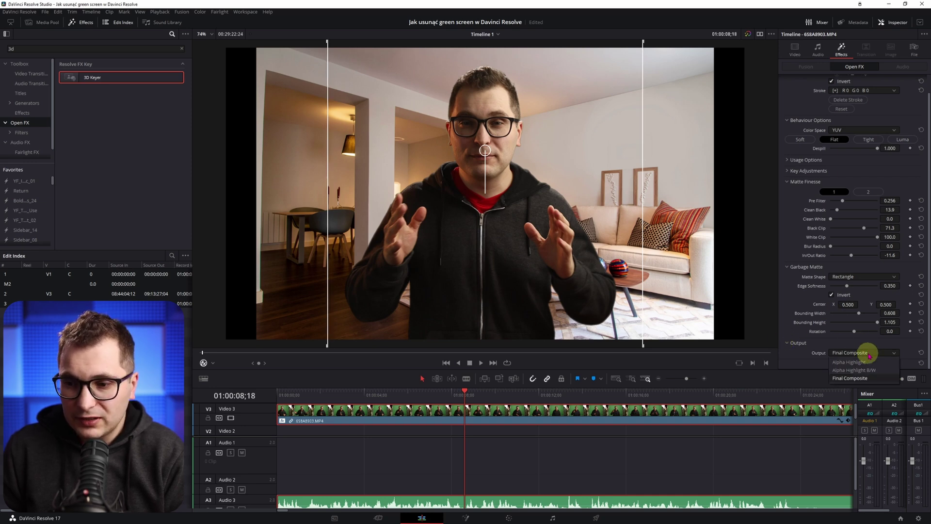
Step: Set the 3D Keyer output to Alpha Highlight B/W and zoom the viewer into the presenter's head
{"action": "left_click", "coordinate": [868, 370]}
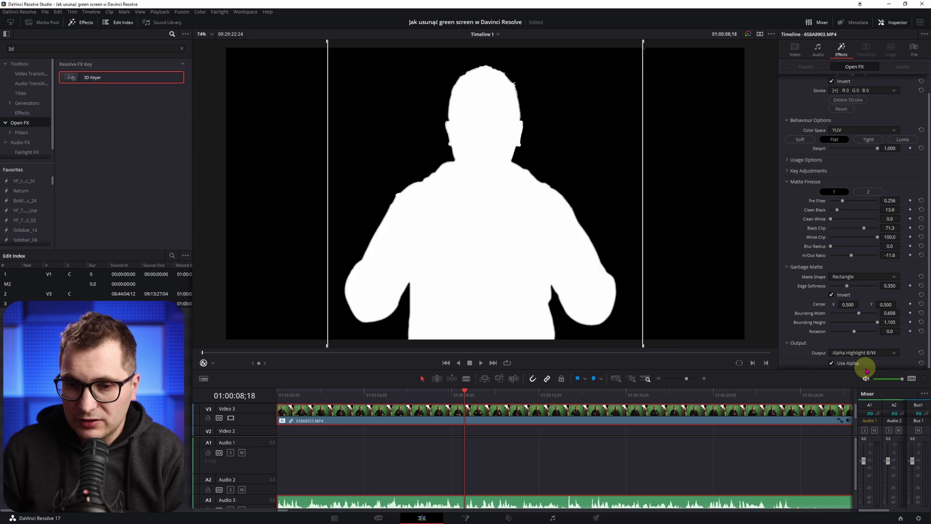
{"action": "scroll", "coordinate": [467, 62], "scroll_direction": "up", "scroll_amount": 5}
{"action": "scroll", "coordinate": [472, 77], "scroll_direction": "up", "scroll_amount": 2}
{"action": "scroll", "coordinate": [445, 194], "scroll_direction": "up", "scroll_amount": 2}
{"action": "scroll", "coordinate": [437, 201], "scroll_direction": "up", "scroll_amount": 3}
{"action": "scroll", "coordinate": [482, 129], "scroll_direction": "up", "scroll_amount": 3}
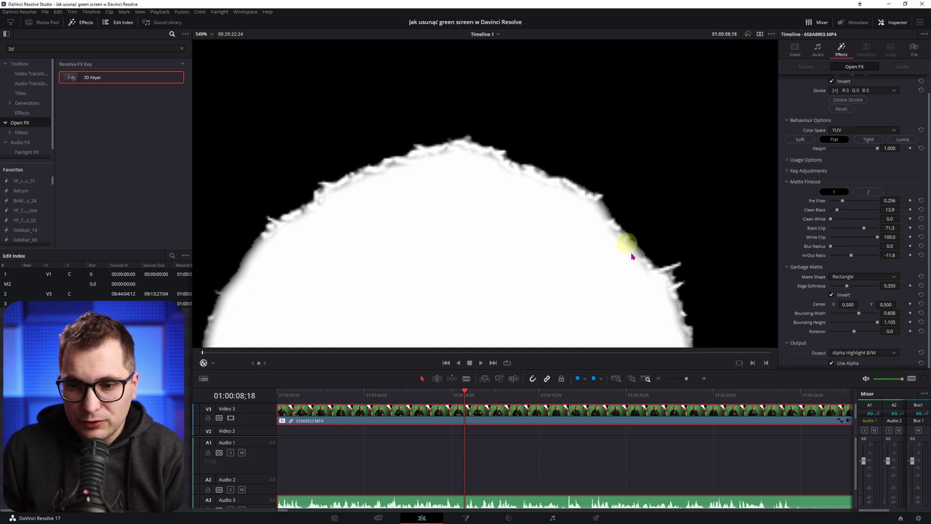